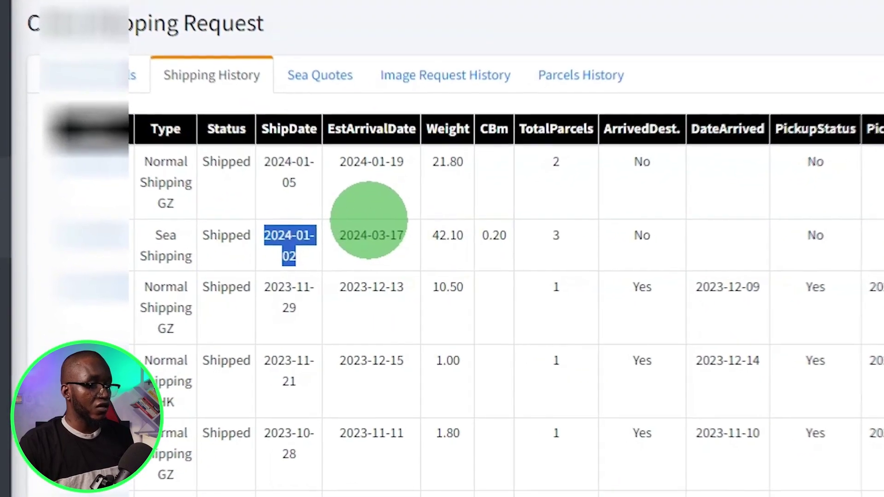
Step: Highlight the 42.10 weight and 0.20 CBm of the 2024-01-02 Sea Shipping order
{"action": "left_click", "coordinate": [430, 233]}
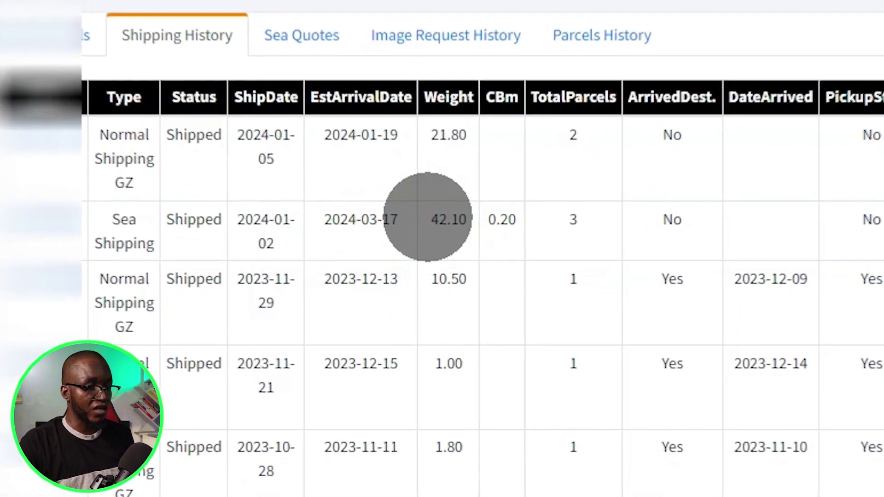
{"action": "left_click_drag", "start_coordinate": [428, 216], "coordinate": [469, 217]}
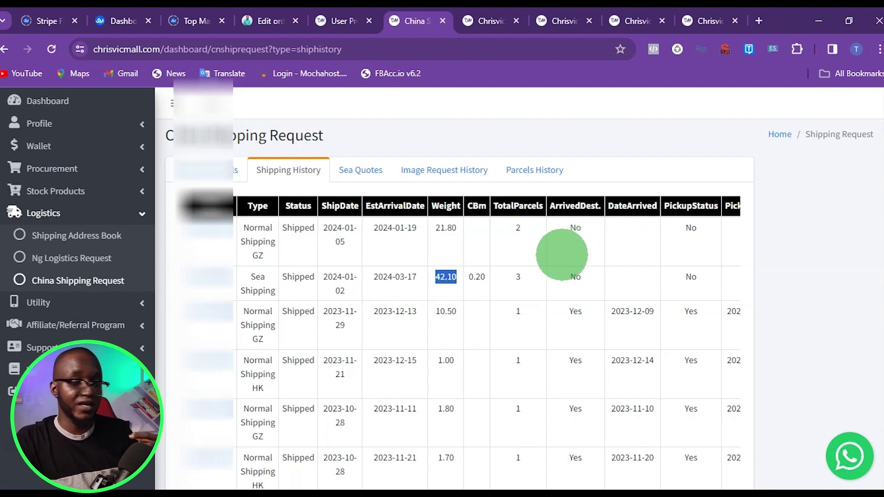
{"action": "left_click", "coordinate": [468, 280]}
{"action": "left_click_drag", "start_coordinate": [452, 277], "coordinate": [436, 277]}
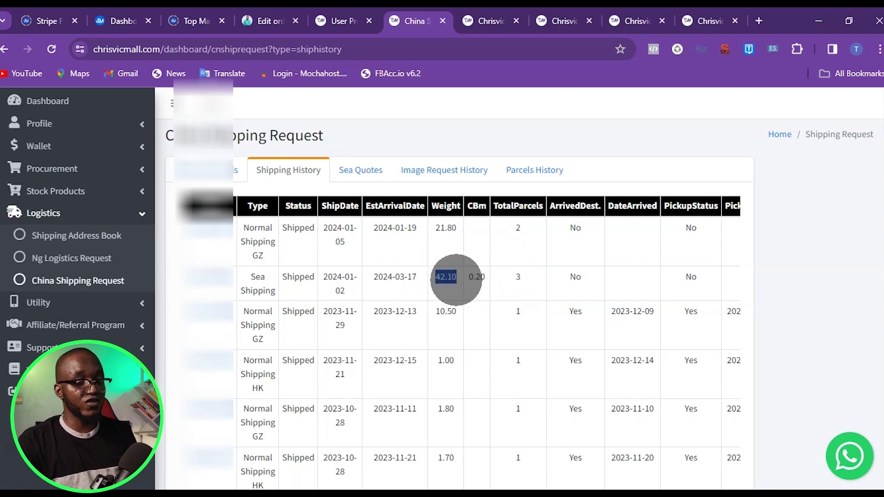
{"action": "double_click", "coordinate": [452, 278]}
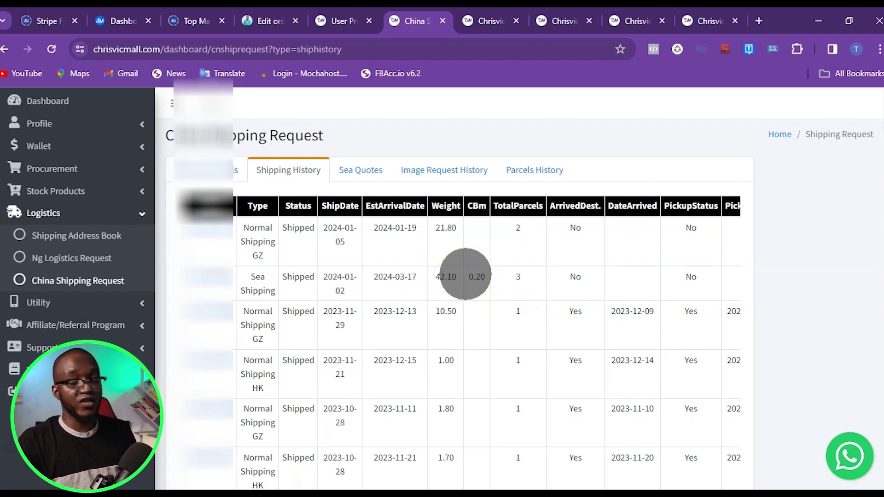
{"action": "left_click", "coordinate": [479, 271]}
Step: Scroll down and highlight the 26.00 weight and 0.25 CBm of an older Sea Shipping order
{"action": "scroll", "coordinate": [480, 275], "scroll_direction": "down", "scroll_amount": 10}
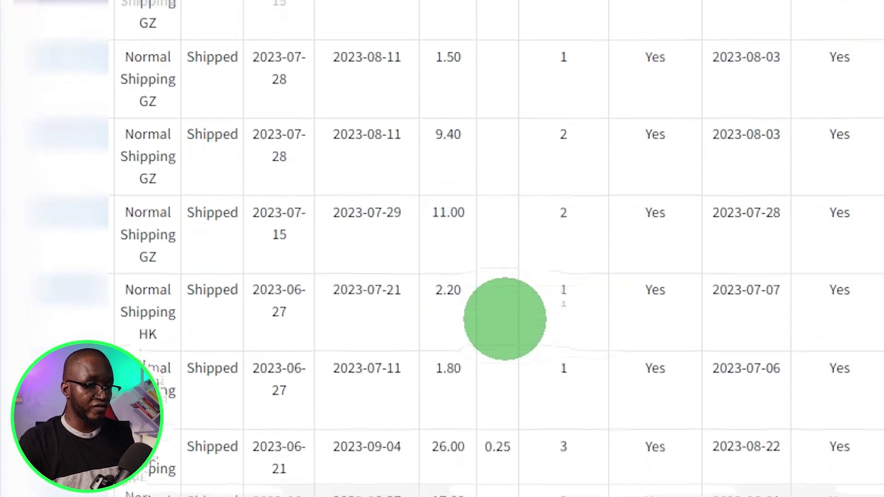
{"action": "scroll", "coordinate": [505, 318], "scroll_direction": "down", "scroll_amount": 4}
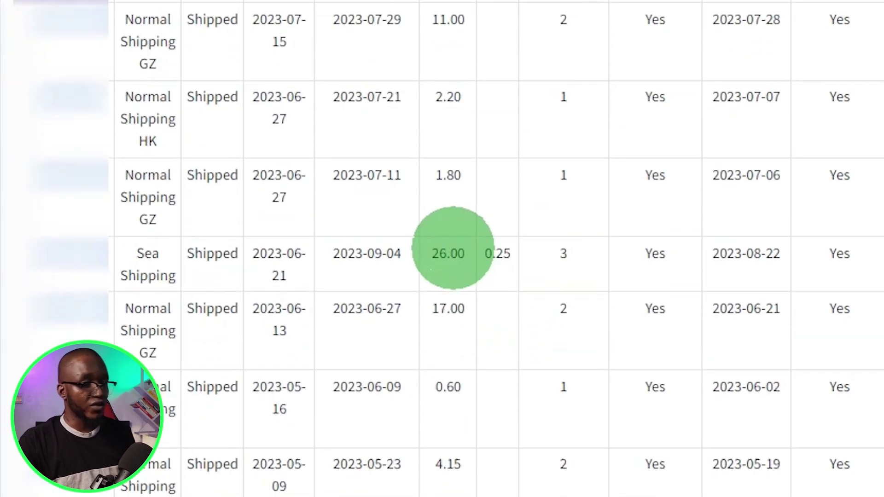
{"action": "left_click_drag", "start_coordinate": [433, 256], "coordinate": [517, 249]}
{"action": "left_click", "coordinate": [493, 252]}
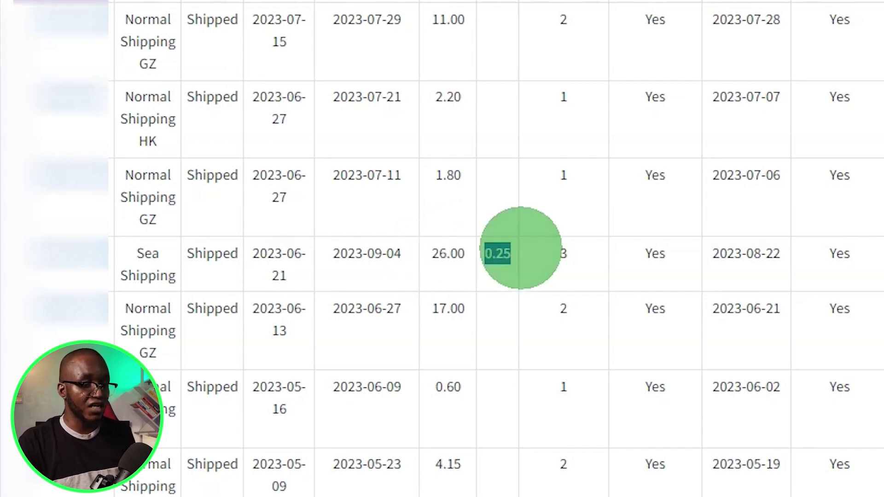
{"action": "left_click", "coordinate": [509, 256]}
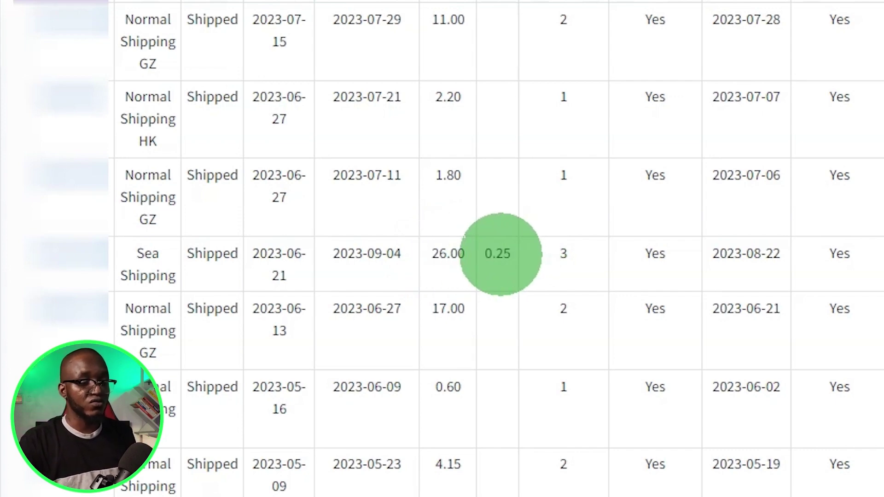
Step: Highlight the 27.30 weight and 0.10 CBm of the next older Sea Shipping order
{"action": "scroll", "coordinate": [508, 275], "scroll_direction": "down", "scroll_amount": 5}
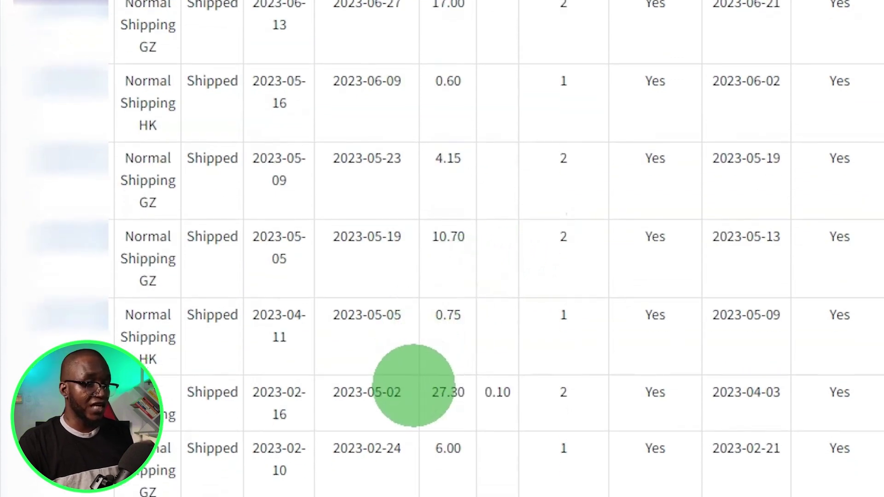
{"action": "left_click_drag", "start_coordinate": [431, 392], "coordinate": [466, 392]}
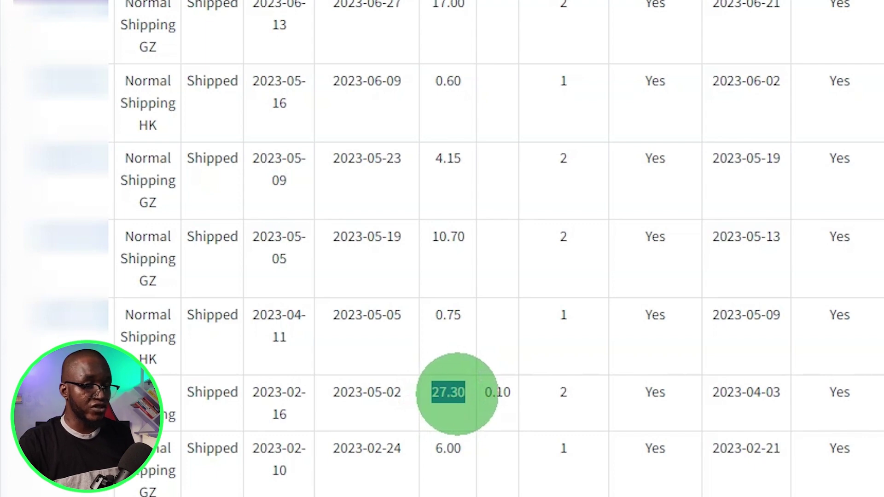
{"action": "left_click_drag", "start_coordinate": [481, 392], "coordinate": [513, 387]}
{"action": "left_click", "coordinate": [497, 385]}
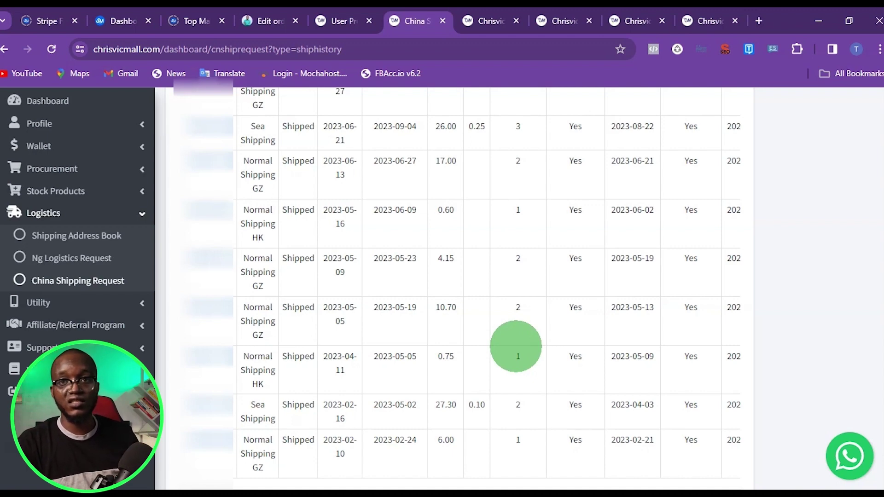
Step: Scroll back up and highlight the 2024-01-02 ship date and its 42.10 weight
{"action": "scroll", "coordinate": [516, 346], "scroll_direction": "up", "scroll_amount": 4}
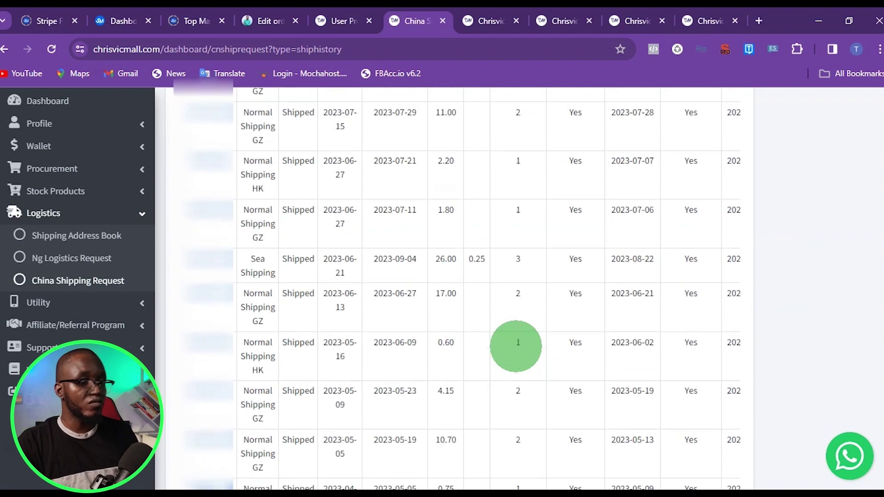
{"action": "scroll", "coordinate": [516, 346], "scroll_direction": "up", "scroll_amount": 2}
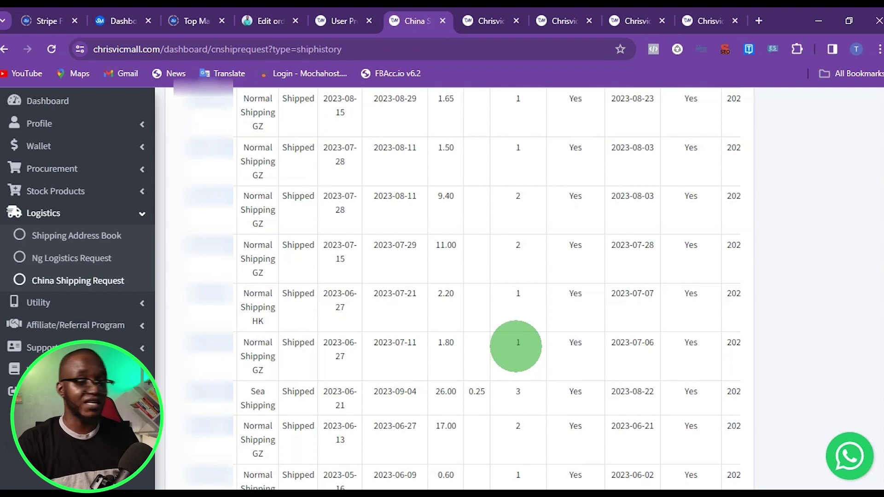
{"action": "scroll", "coordinate": [515, 346], "scroll_direction": "up", "scroll_amount": 10}
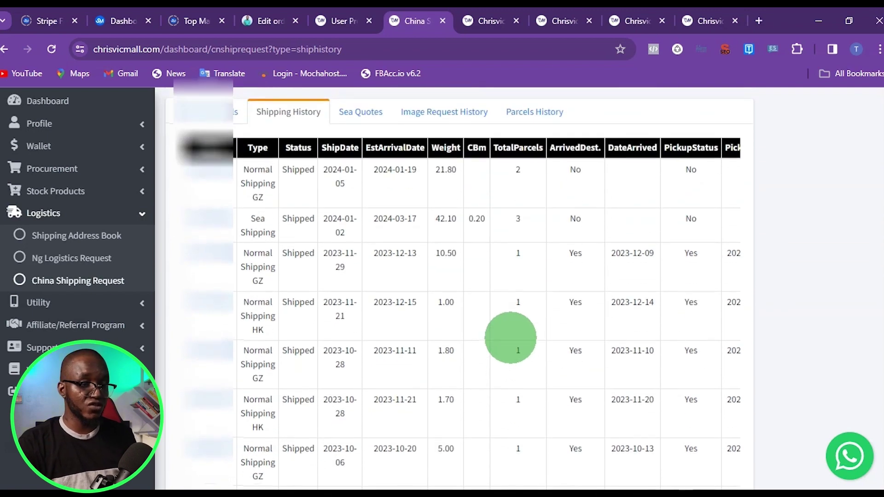
{"action": "left_click_drag", "start_coordinate": [324, 277], "coordinate": [345, 284]}
{"action": "left_click_drag", "start_coordinate": [431, 277], "coordinate": [455, 280]}
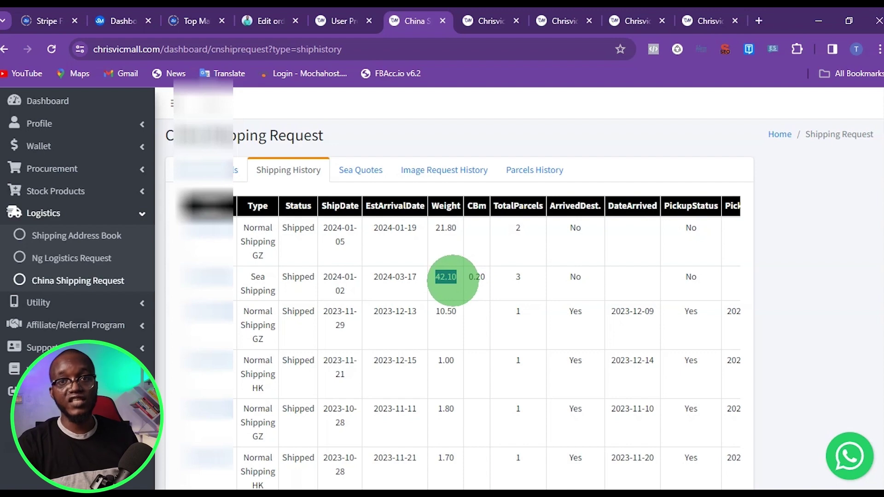
Step: Launch Windows Calculator from the Start menu search
{"action": "key", "text": "alt+Tab"}
{"action": "key", "text": "super"}
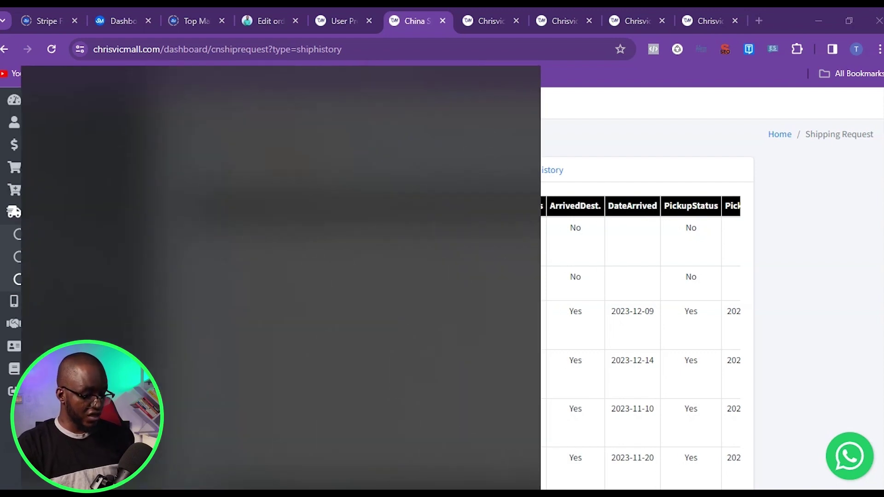
{"action": "type", "text": "ca"}
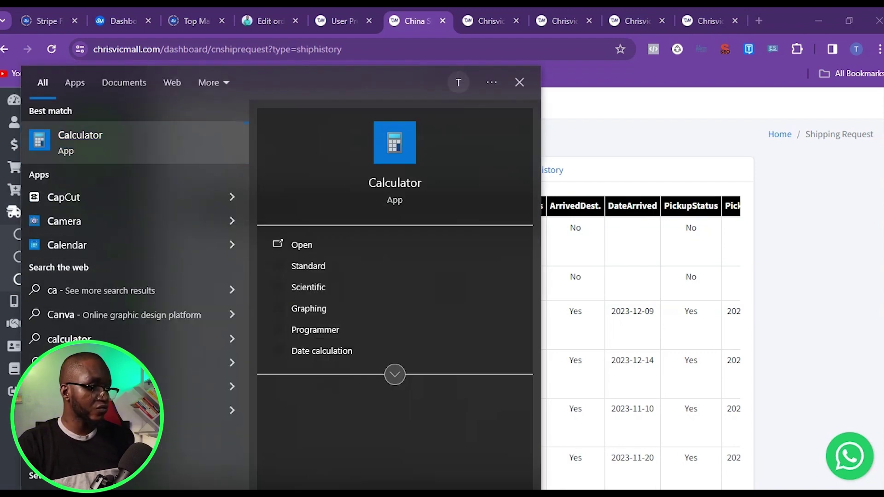
{"action": "key", "text": "Return"}
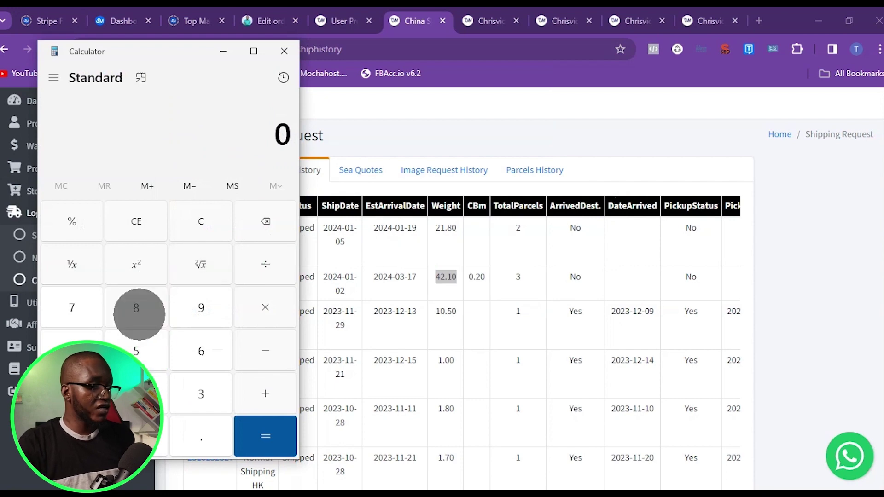
Step: Calculate 8.5 × 1250 = 10,625, then minimize the calculator
{"action": "left_click", "coordinate": [135, 309]}
{"action": "left_click", "coordinate": [199, 430]}
{"action": "left_click", "coordinate": [156, 354]}
{"action": "left_click", "coordinate": [273, 317]}
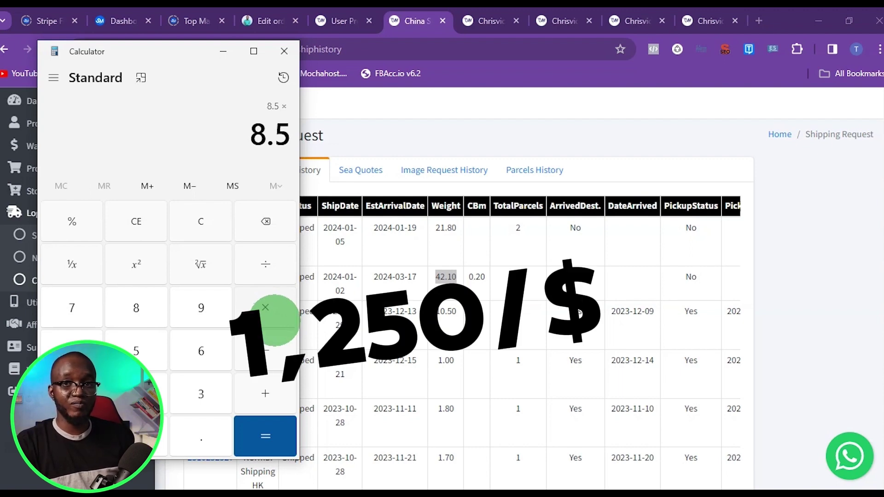
{"action": "left_click", "coordinate": [201, 394]}
{"action": "left_click", "coordinate": [72, 394]}
{"action": "left_click", "coordinate": [136, 394]}
{"action": "left_click", "coordinate": [136, 351]}
{"action": "left_click", "coordinate": [137, 437]}
{"action": "left_click", "coordinate": [265, 426]}
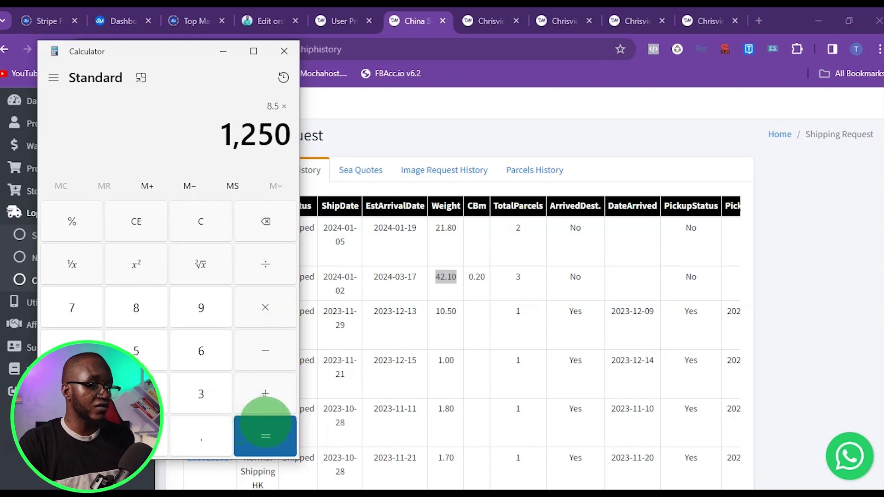
{"action": "left_click", "coordinate": [267, 435]}
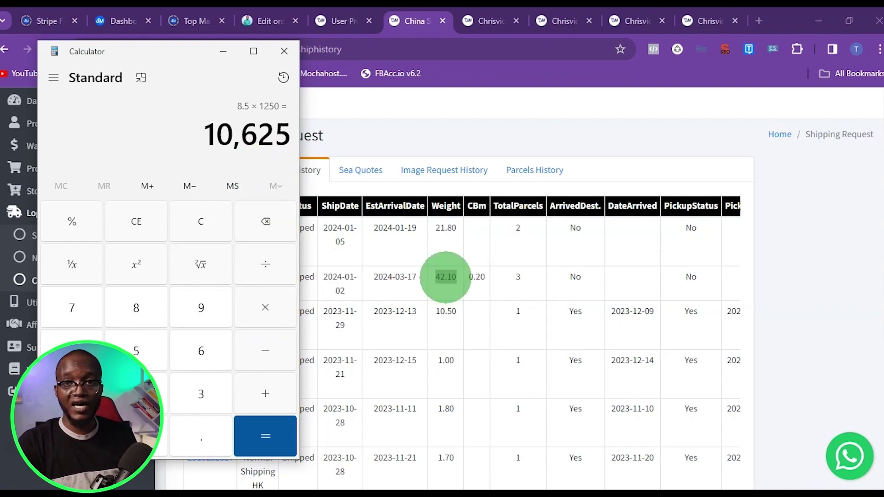
{"action": "left_click", "coordinate": [445, 277]}
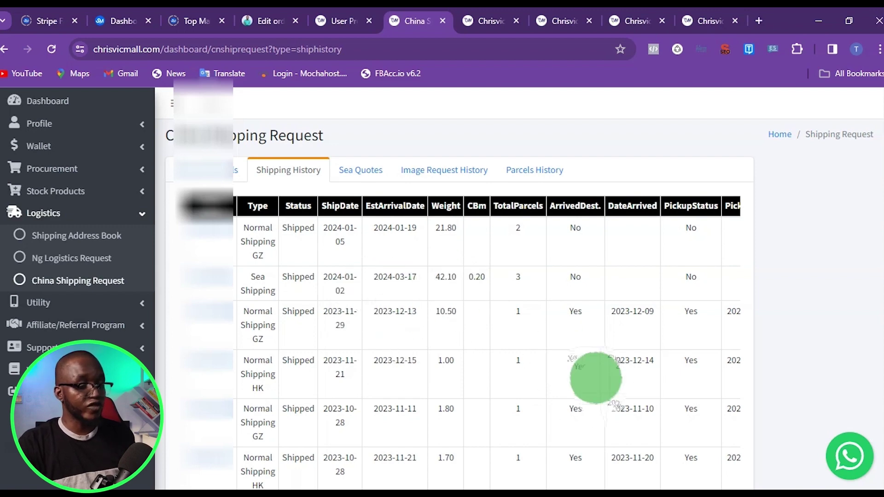
Step: Multiply 10,625 by 42.5 for 451,562.5, then select the 0.20 CBm cell
{"action": "left_click", "coordinate": [633, 487]}
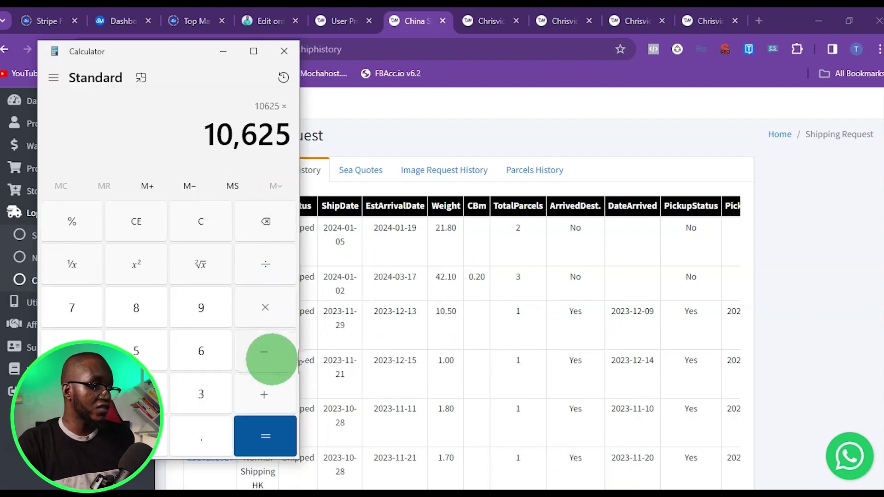
{"action": "left_click", "coordinate": [72, 351]}
{"action": "left_click", "coordinate": [137, 394]}
{"action": "left_click", "coordinate": [201, 438]}
{"action": "left_click", "coordinate": [136, 351]}
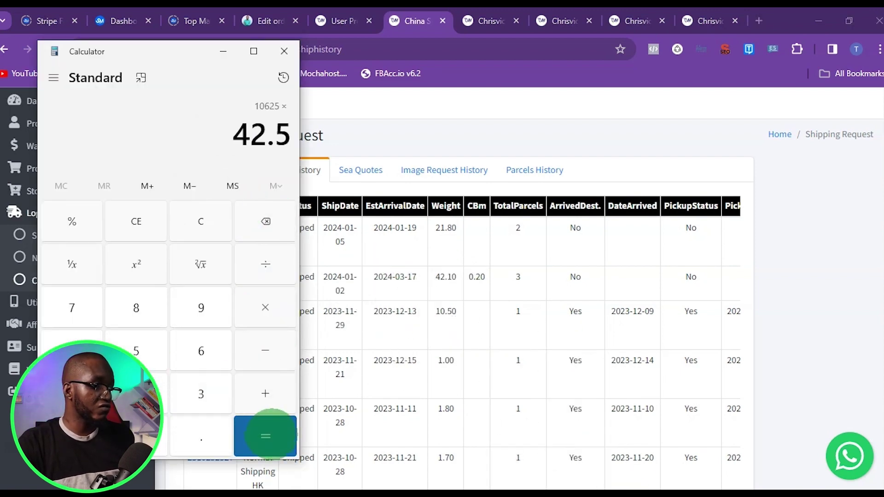
{"action": "left_click", "coordinate": [272, 433]}
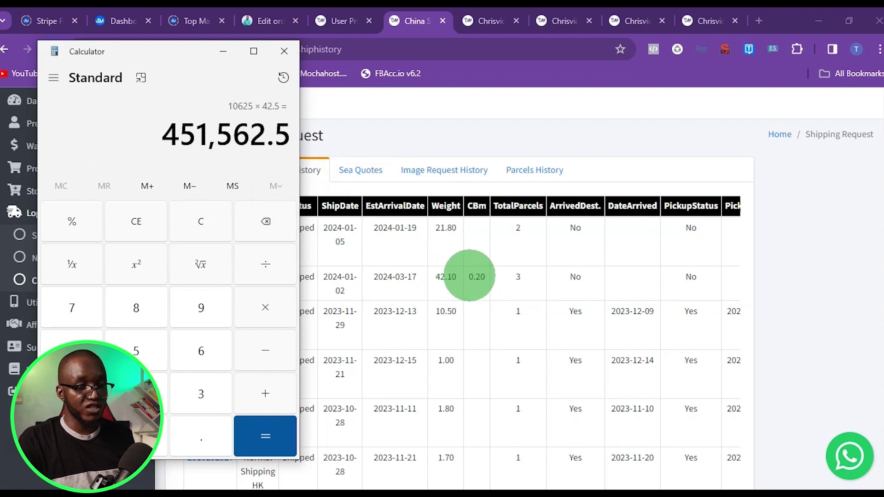
{"action": "double_click", "coordinate": [477, 276]}
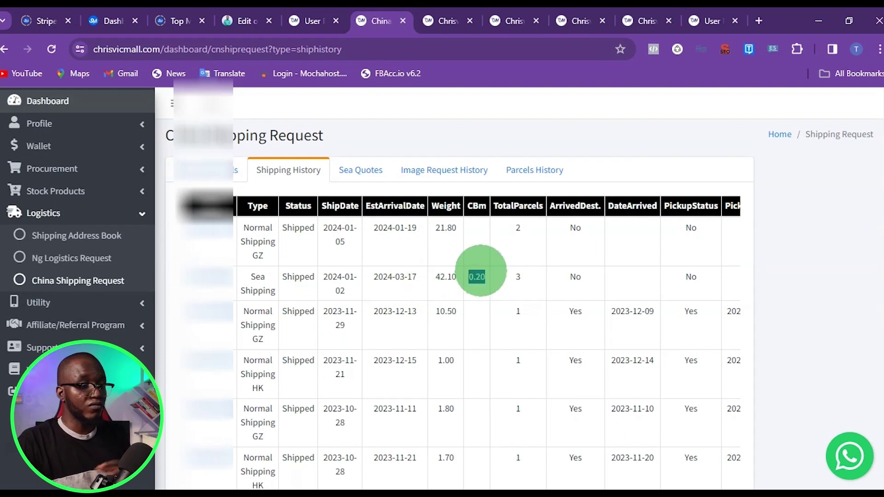
Step: Highlight the 0.20 CBm, then the June 2023 order's 0.25 CBm, and restore Calculator
{"action": "left_click", "coordinate": [478, 276]}
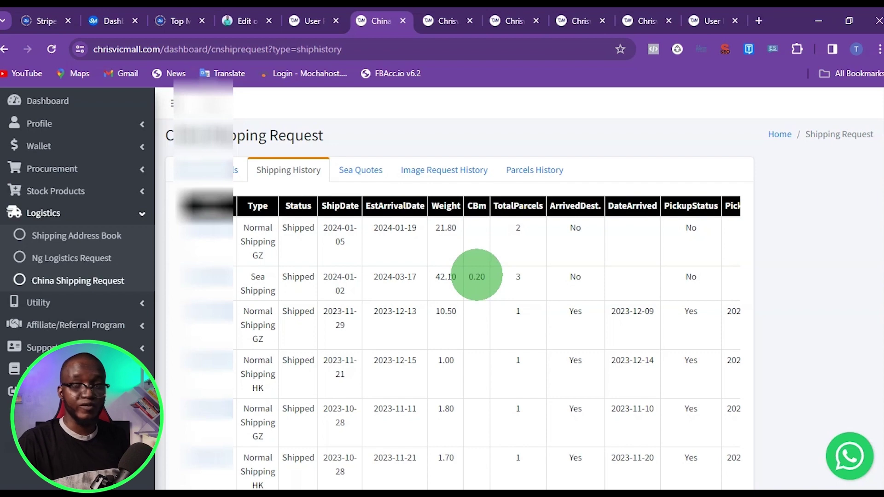
{"action": "mouse_move", "coordinate": [477, 276]}
{"action": "left_mouse_down"}
{"action": "mouse_move", "coordinate": [486, 278]}
{"action": "mouse_move", "coordinate": [447, 281]}
{"action": "mouse_move", "coordinate": [485, 275]}
{"action": "left_mouse_up"}
{"action": "scroll", "coordinate": [463, 300], "scroll_direction": "down", "scroll_amount": 12}
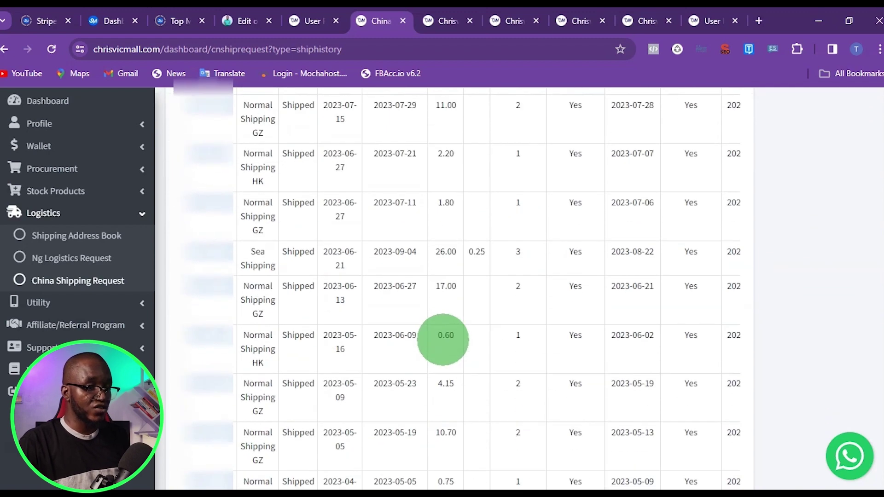
{"action": "left_click_drag", "start_coordinate": [437, 251], "coordinate": [487, 251]}
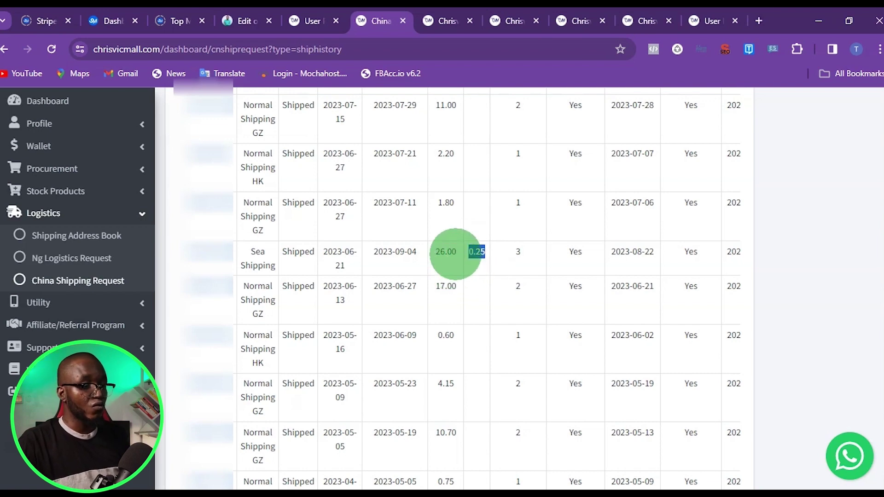
{"action": "scroll", "coordinate": [458, 249], "scroll_direction": "up", "scroll_amount": 6}
{"action": "scroll", "coordinate": [458, 249], "scroll_direction": "up", "scroll_amount": 5}
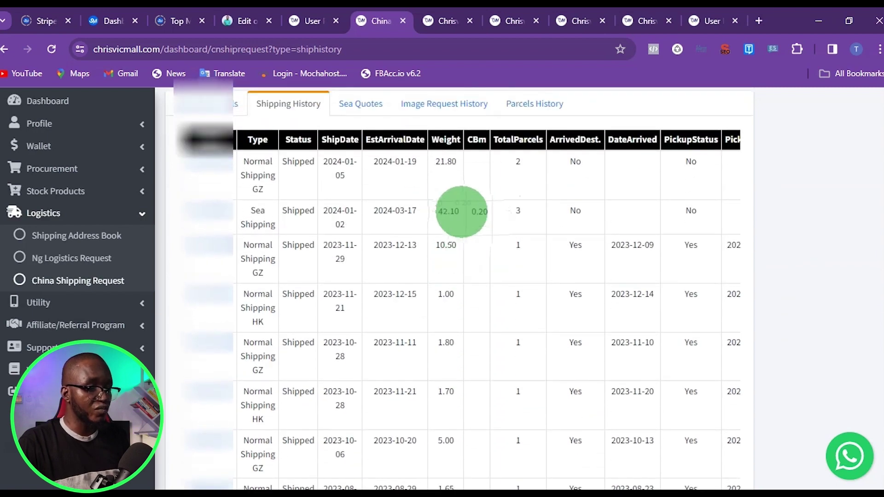
{"action": "scroll", "coordinate": [477, 227], "scroll_direction": "down", "scroll_amount": 11}
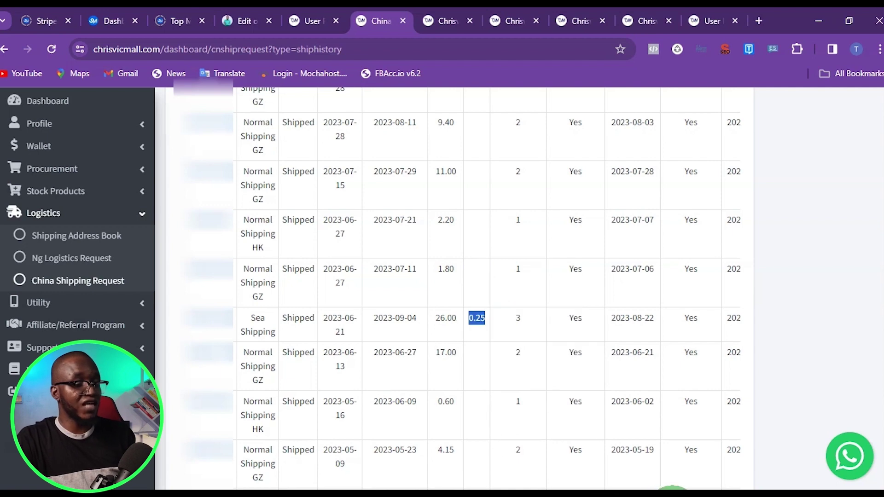
{"action": "left_click", "coordinate": [632, 488]}
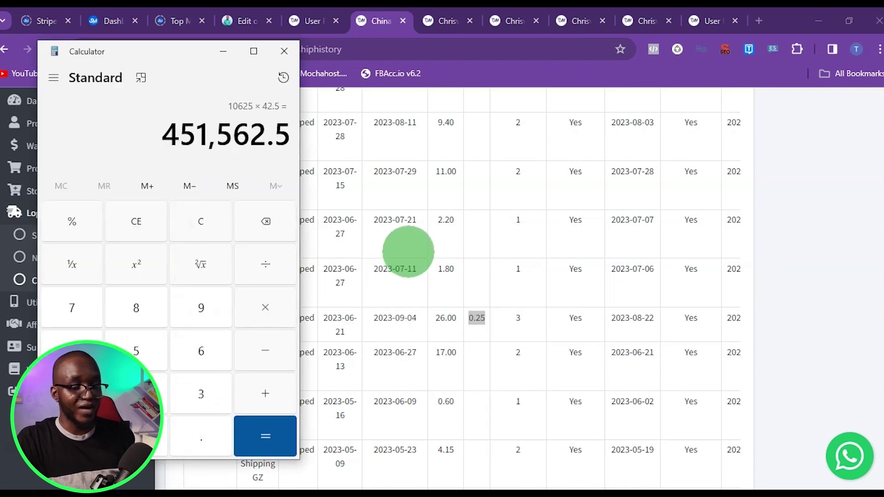
Step: Clear the previous result and compute 54 × 1250 = 67,500
{"action": "scroll", "coordinate": [470, 286], "scroll_direction": "up", "scroll_amount": 10}
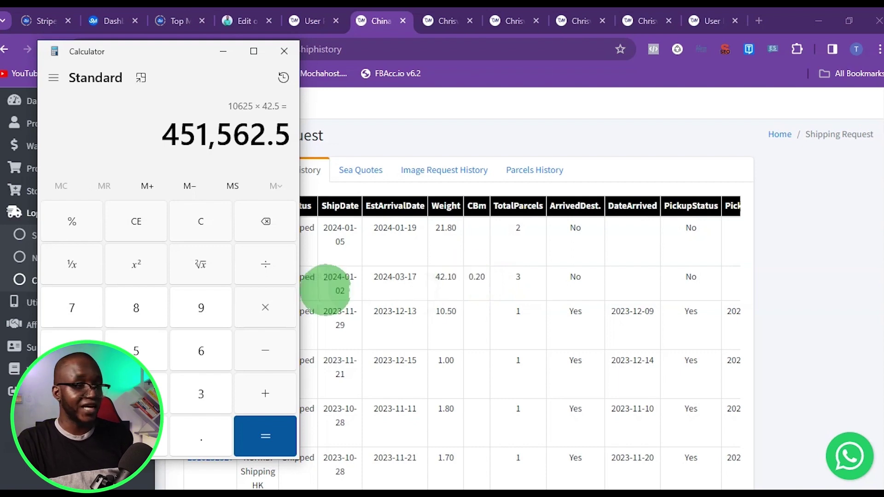
{"action": "left_click", "coordinate": [143, 221]}
{"action": "left_click", "coordinate": [143, 221]}
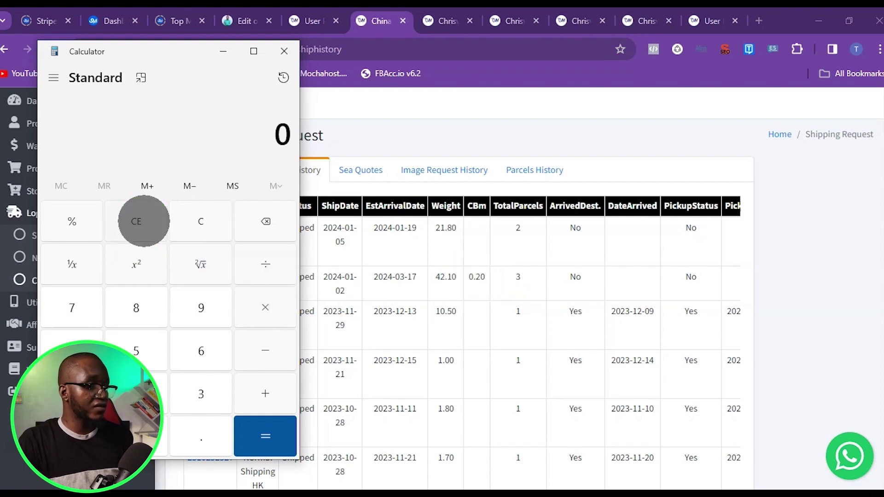
{"action": "left_click", "coordinate": [138, 351]}
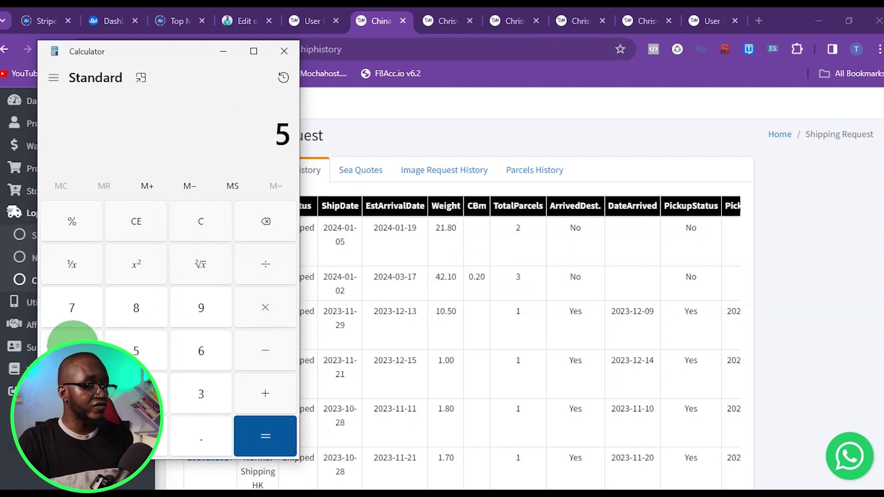
{"action": "left_click", "coordinate": [71, 351]}
{"action": "left_click", "coordinate": [272, 307]}
{"action": "left_click", "coordinate": [72, 394]}
{"action": "left_click", "coordinate": [137, 394]}
{"action": "left_click", "coordinate": [136, 351]}
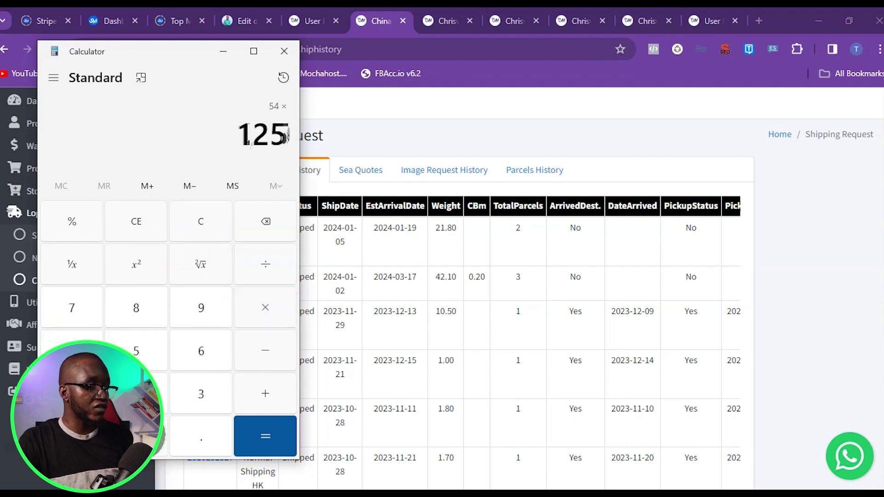
{"action": "left_click", "coordinate": [136, 436]}
{"action": "left_click", "coordinate": [266, 436]}
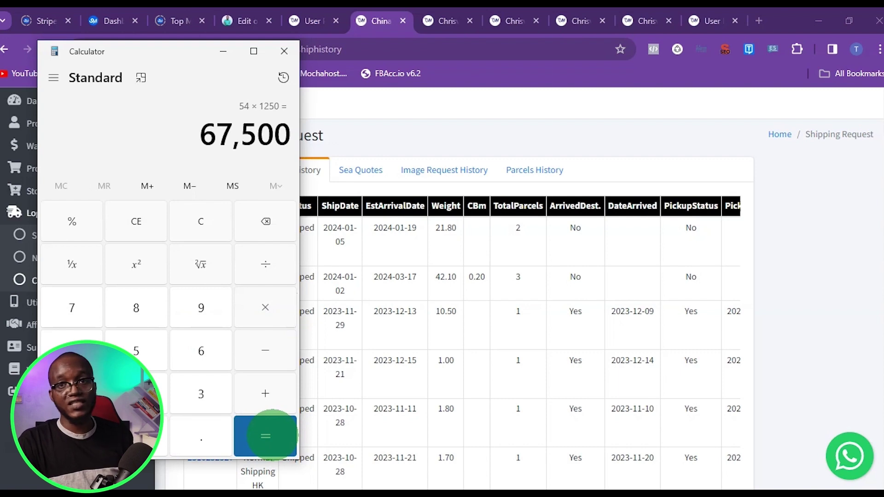